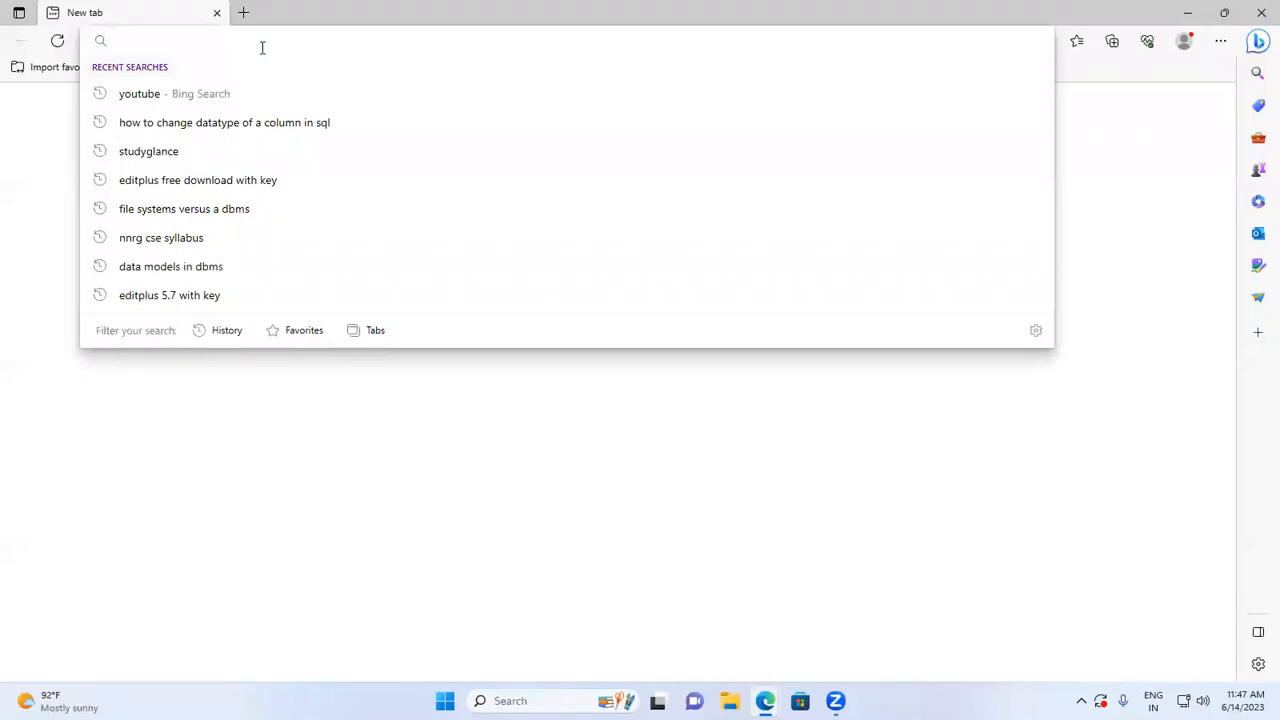
- Open the Google home page in the browser
{"action": "type", "text": "google"}
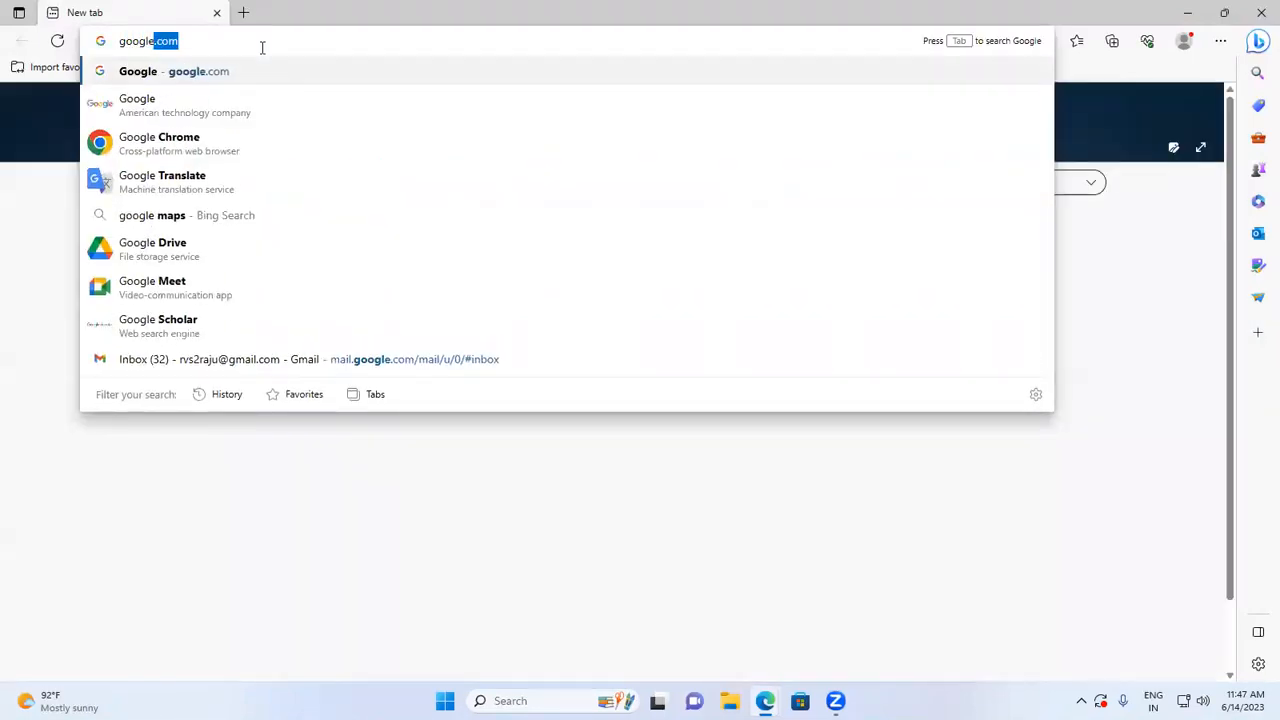
{"action": "key", "text": "Return"}
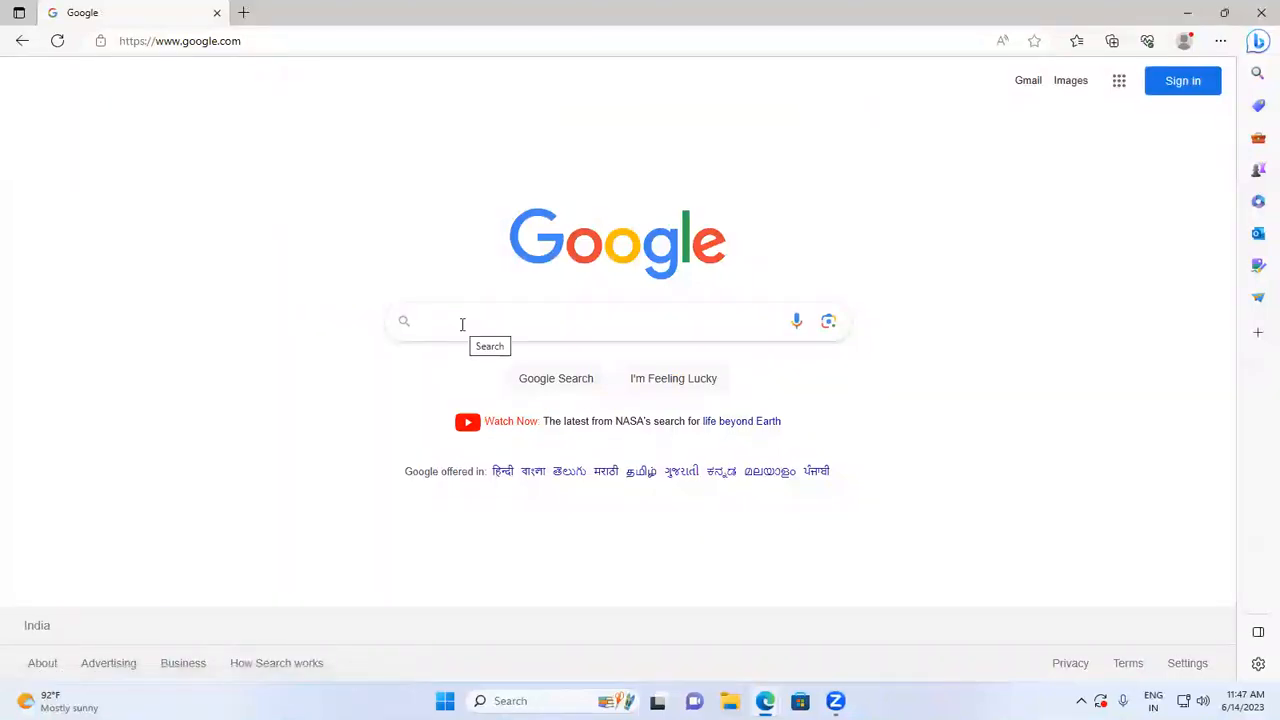
{"action": "type", "text": "insta"}
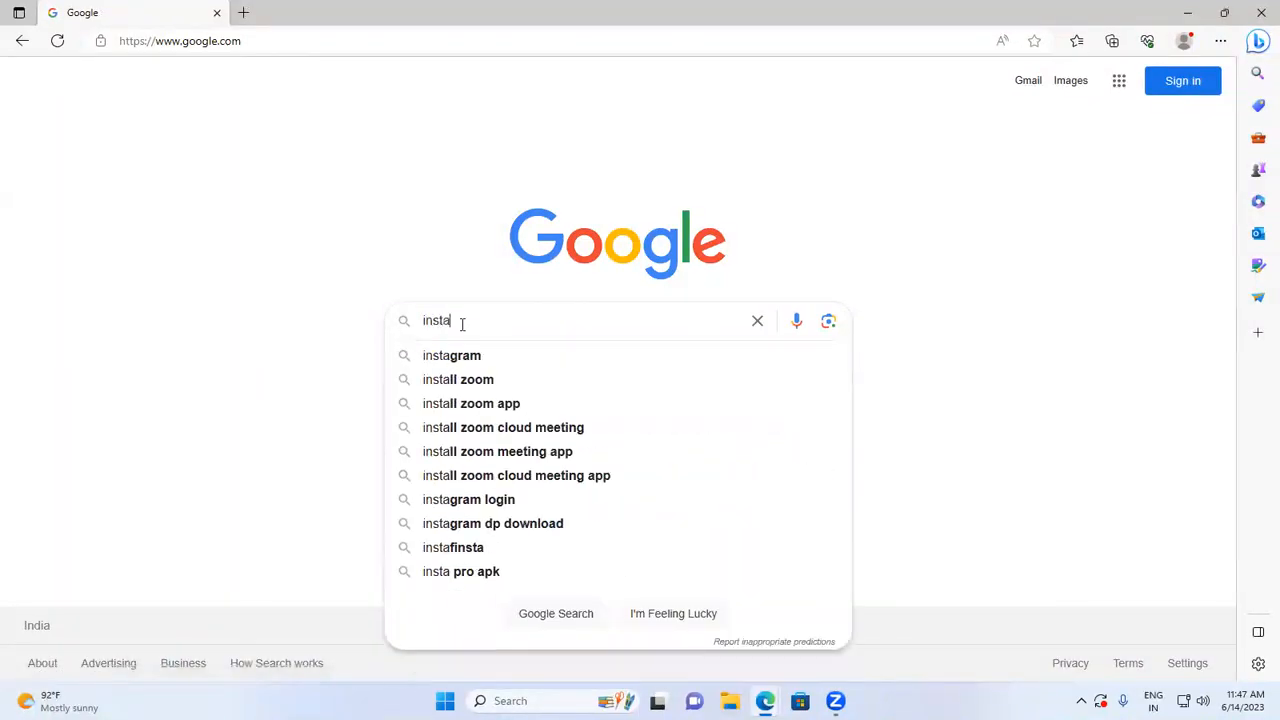
{"action": "type", "text": "ll jdk"}
{"action": "key", "text": "BackSpace"}
{"action": "key", "text": "BackSpace"}
{"action": "key", "text": "BackSpace"}
{"action": "key", "text": "BackSpace"}
{"action": "key", "text": "BackSpace"}
{"action": "key", "text": "BackSpace"}
{"action": "key", "text": "BackSpace"}
{"action": "key", "text": "BackSpace"}
{"action": "key", "text": "BackSpace"}
{"action": "key", "text": "BackSpace"}
{"action": "key", "text": "BackSpace"}
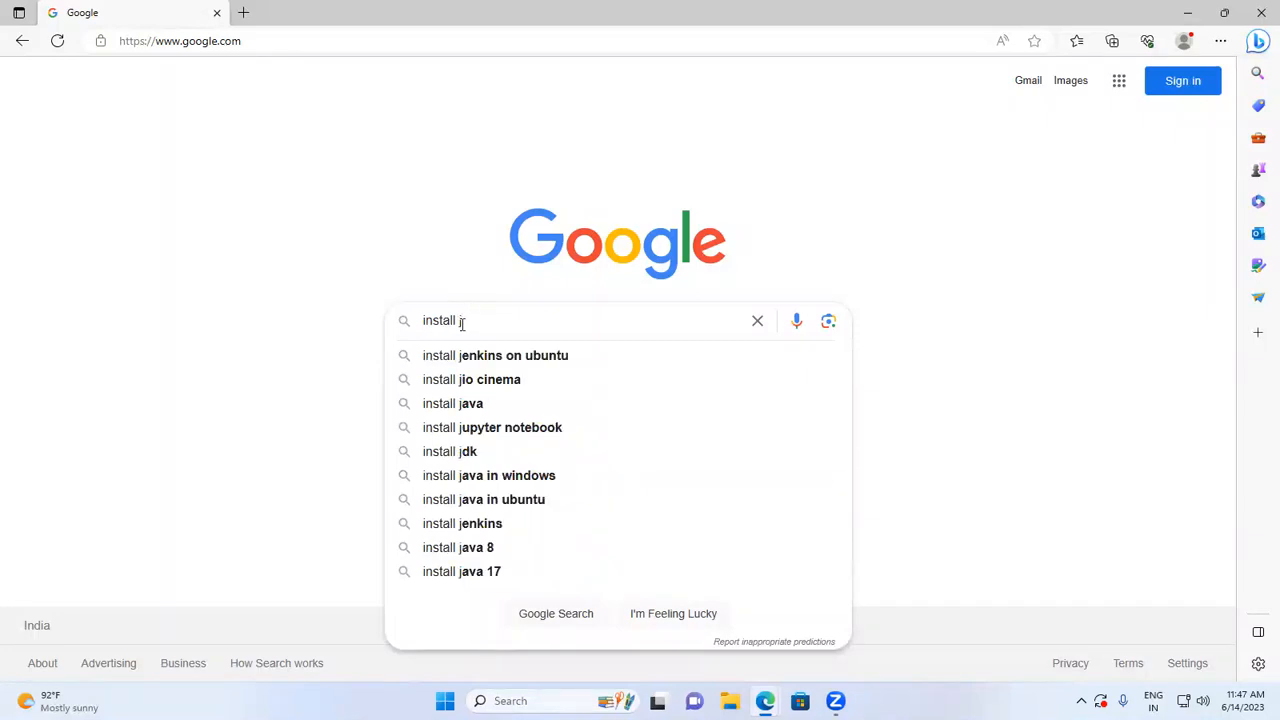
- Search Google for "download jdk" and open Oracle's Java Downloads page from the results
{"action": "type", "text": "do"}
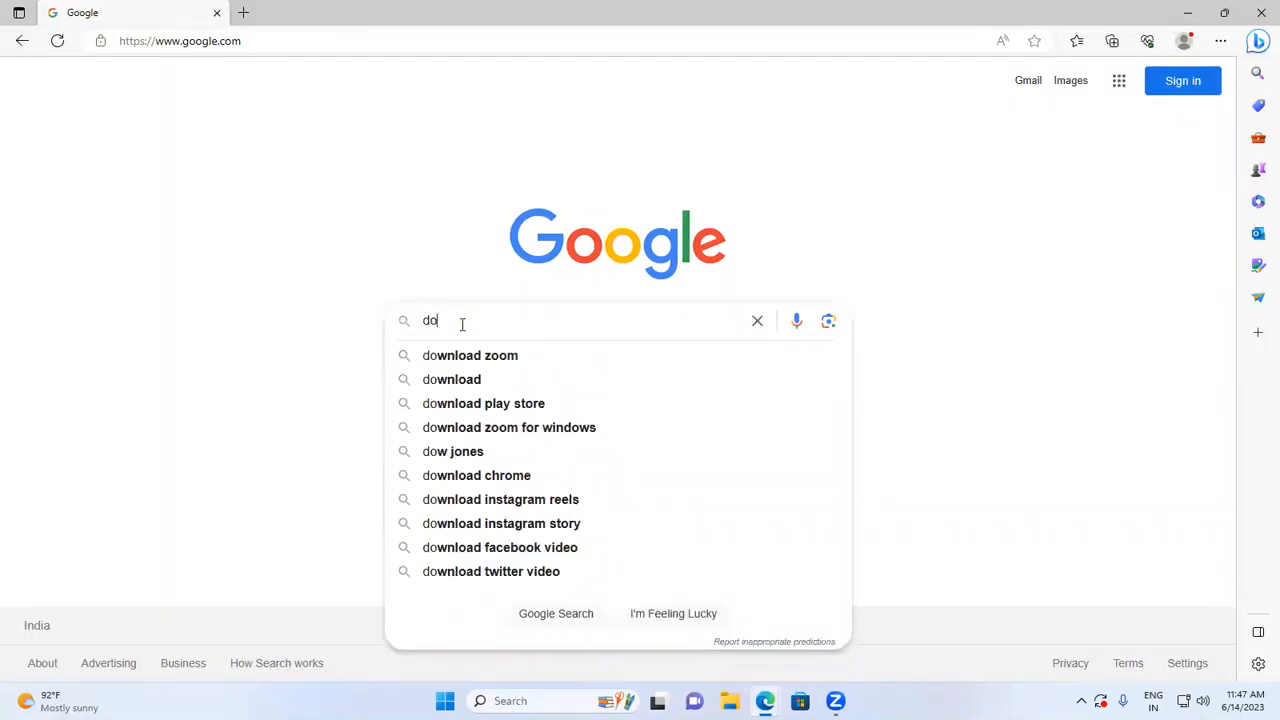
{"action": "type", "text": "wnload"}
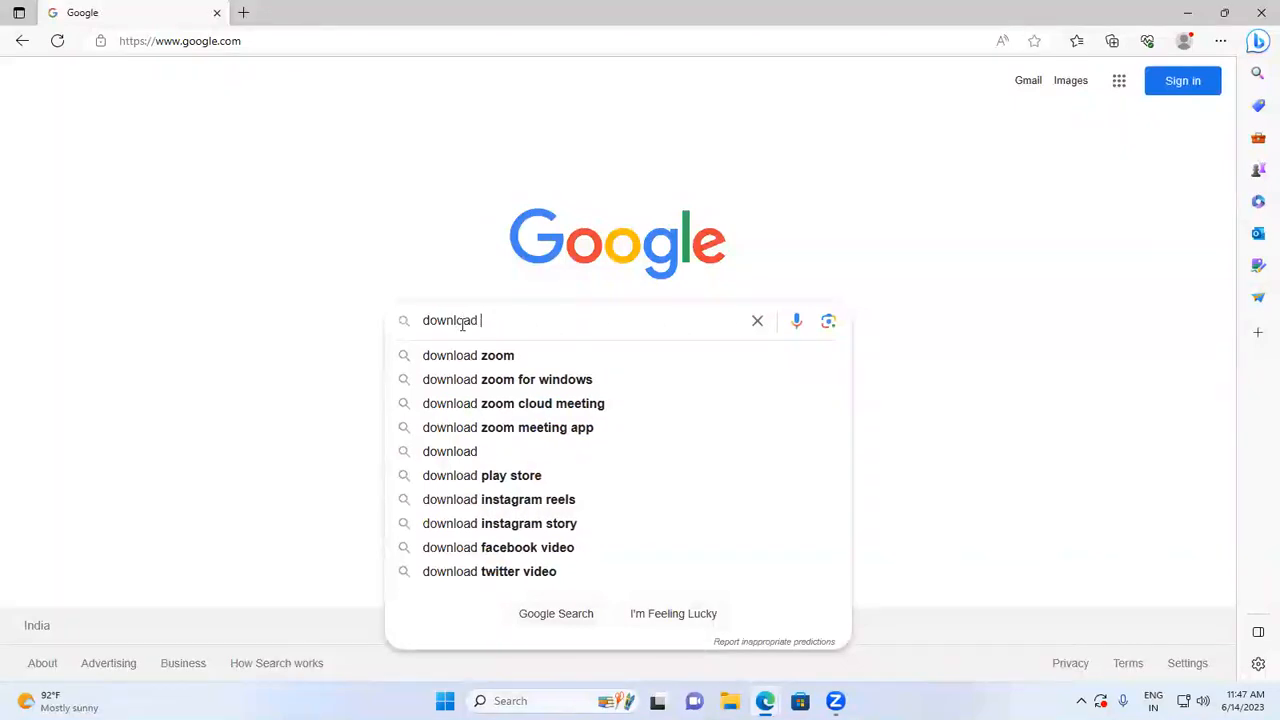
{"action": "type", "text": " jdk"}
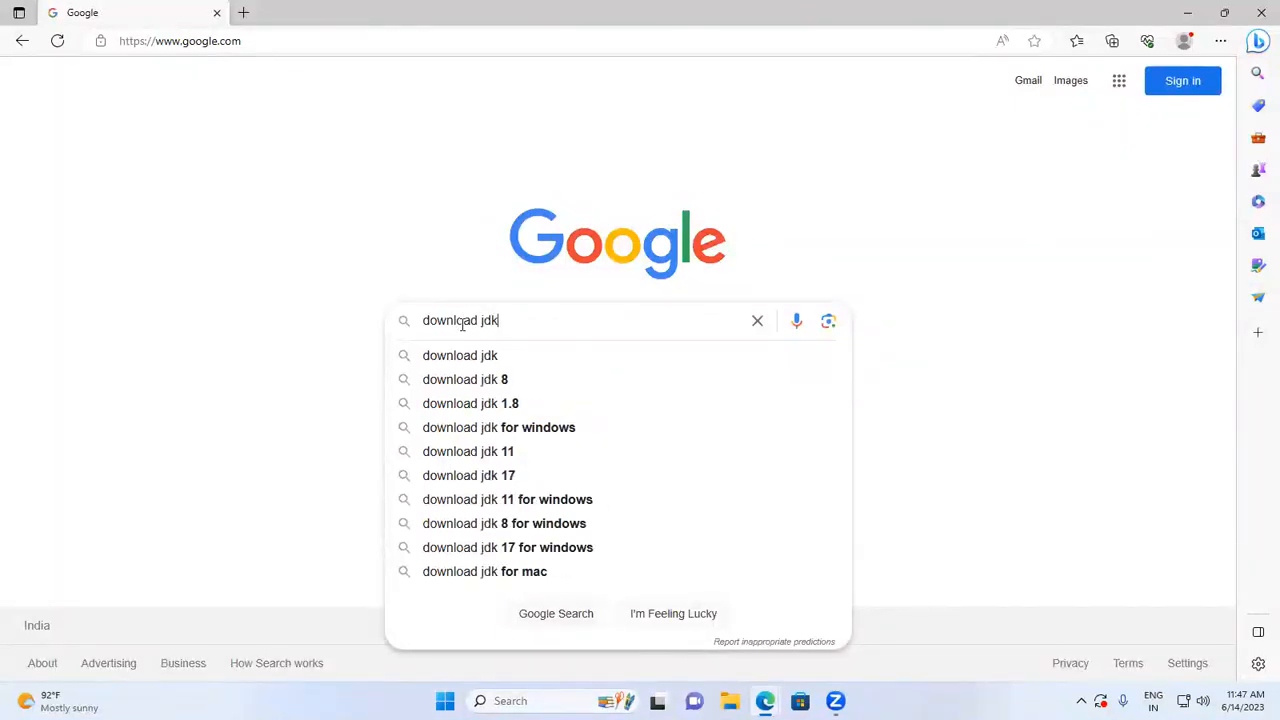
{"action": "key", "text": "Return"}
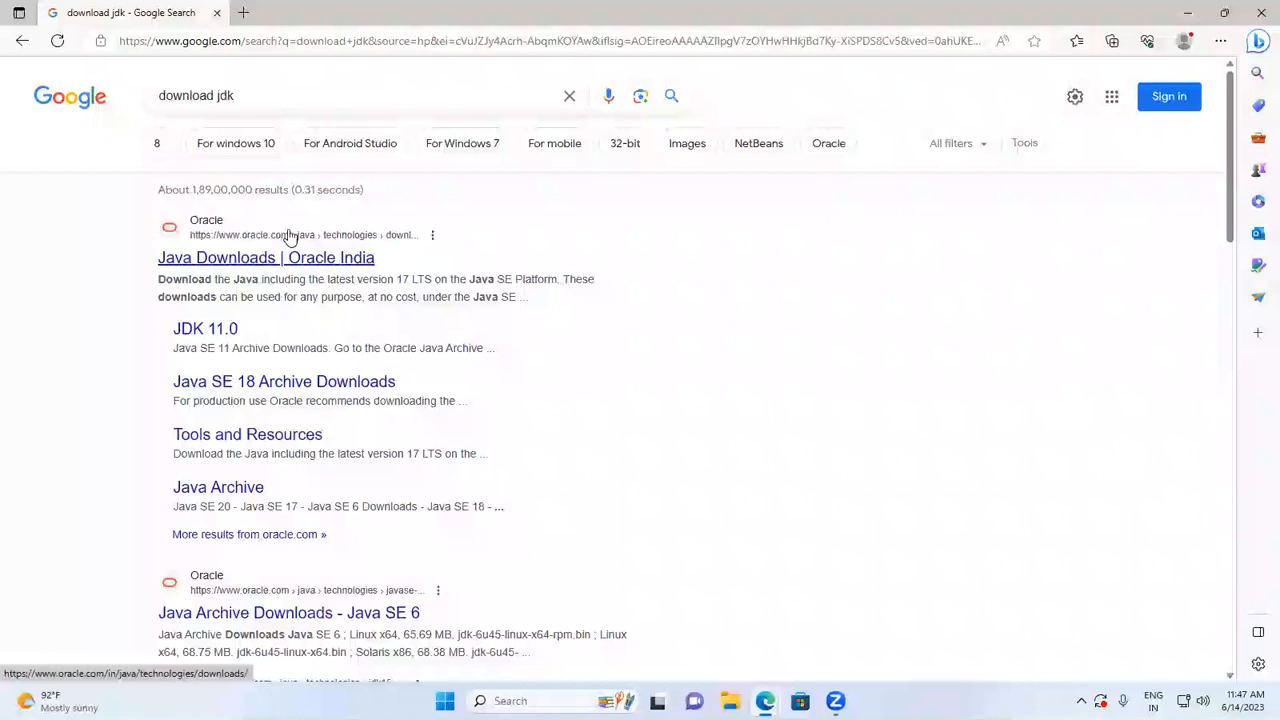
{"action": "left_click", "coordinate": [284, 258]}
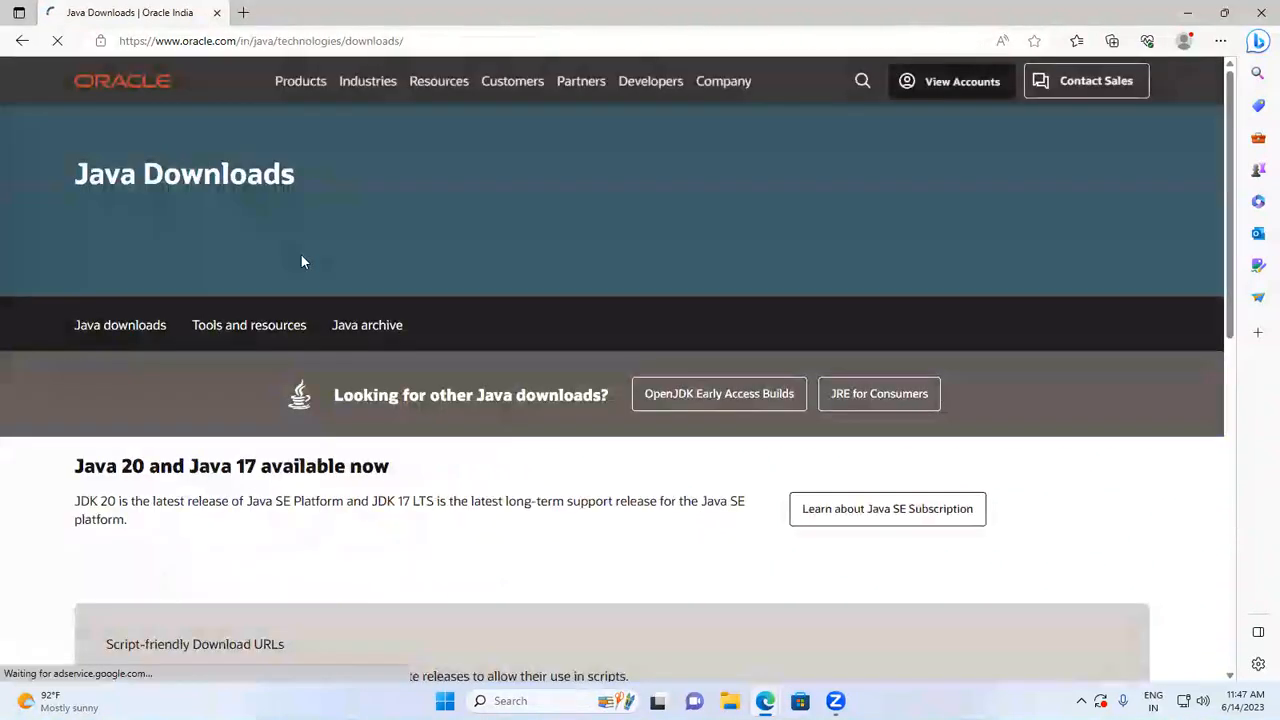
- Show the JDK 17 downloads for Windows and download the x64 Installer, jdk-17_windows-x64_bin.exe
{"action": "scroll", "coordinate": [706, 368], "scroll_direction": "down", "scroll_amount": 1}
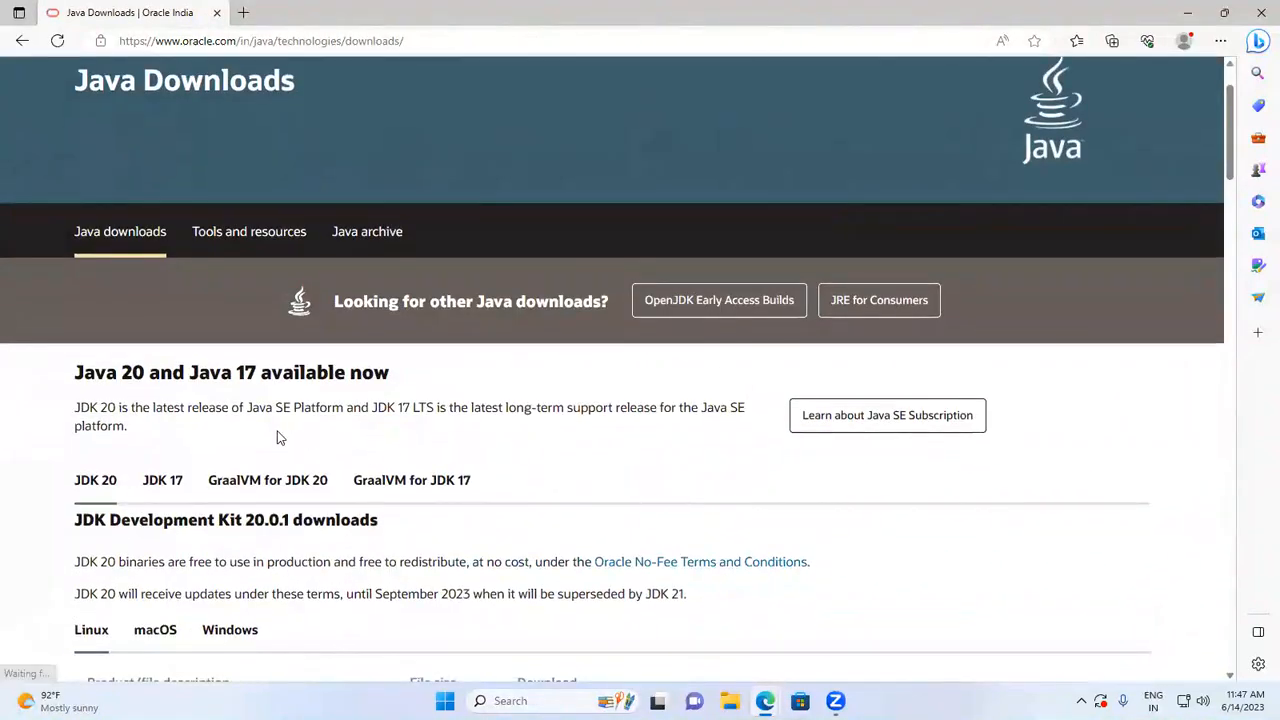
{"action": "scroll", "coordinate": [275, 425], "scroll_direction": "down", "scroll_amount": 1}
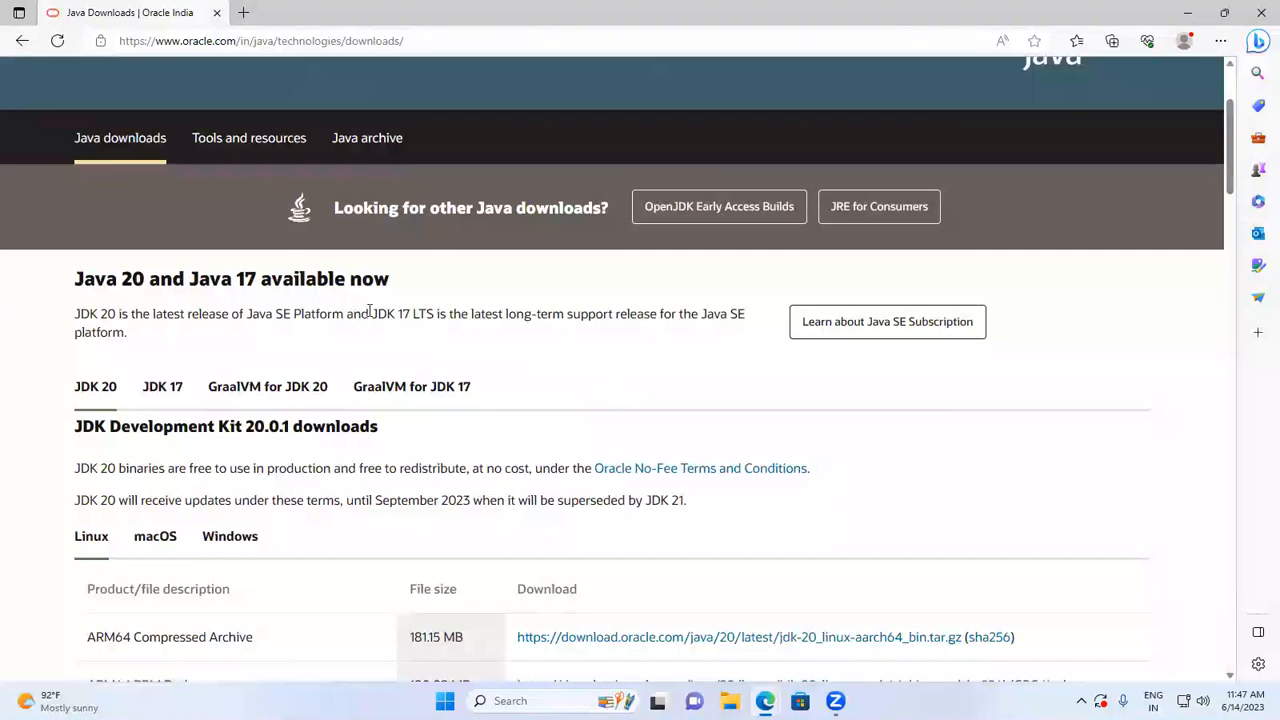
{"action": "scroll", "coordinate": [458, 328], "scroll_direction": "down", "scroll_amount": 1}
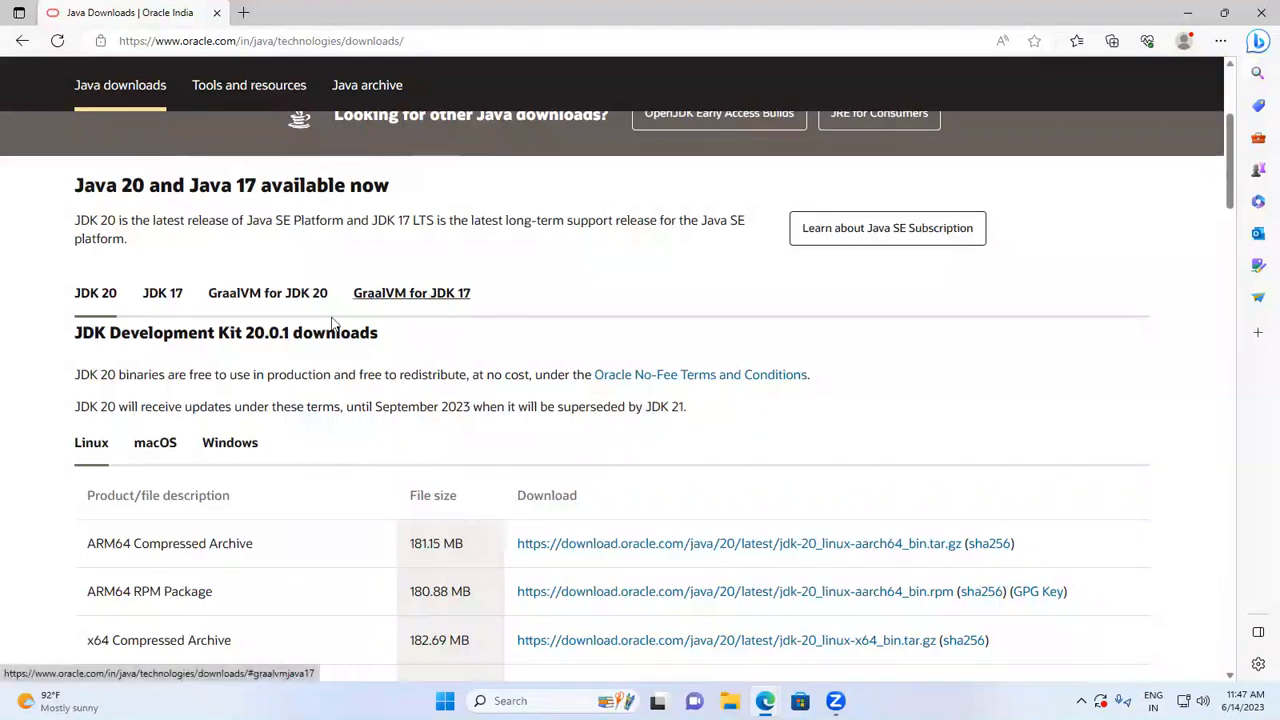
{"action": "left_click", "coordinate": [160, 295]}
{"action": "scroll", "coordinate": [760, 370], "scroll_direction": "down", "scroll_amount": 2}
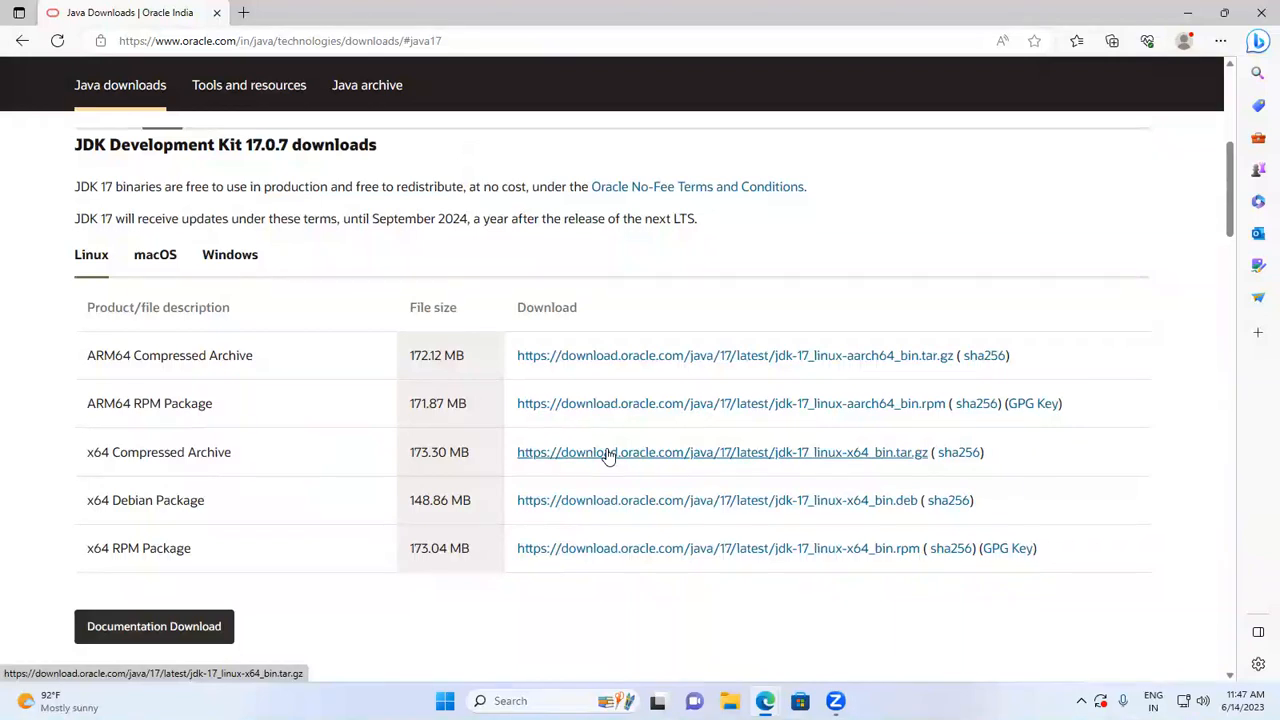
{"action": "left_click", "coordinate": [228, 258]}
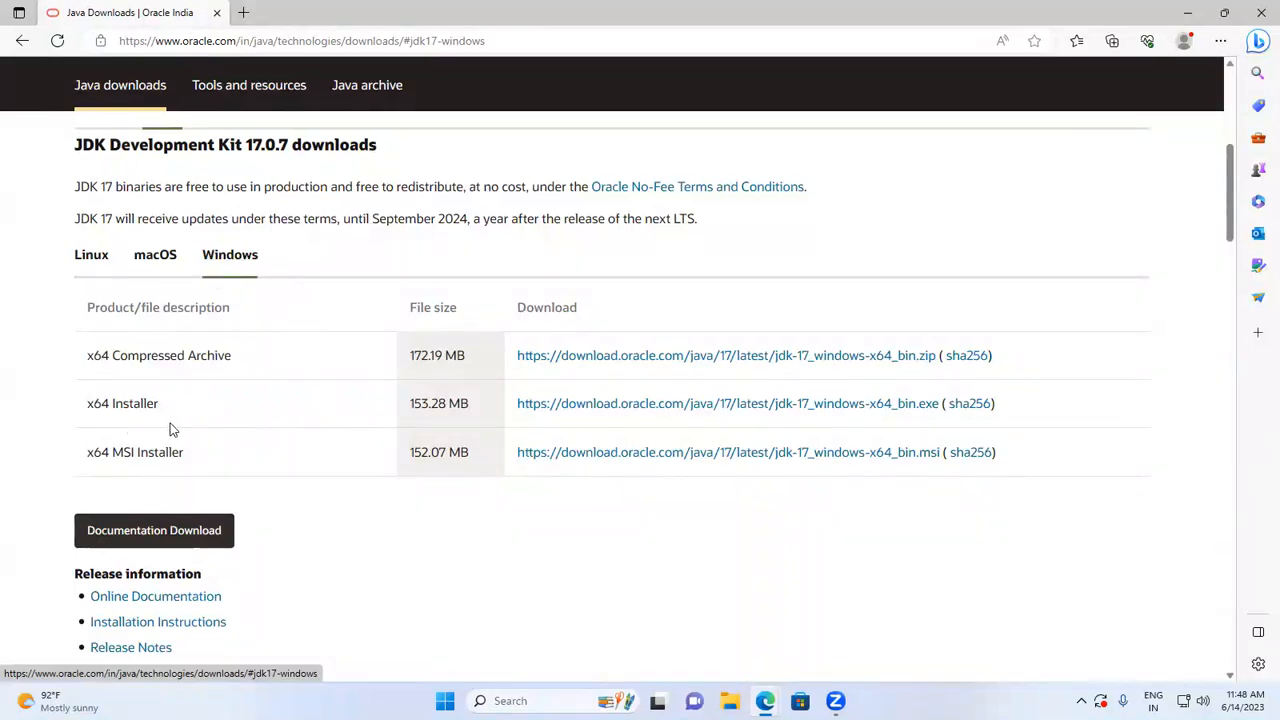
{"action": "left_click", "coordinate": [587, 405]}
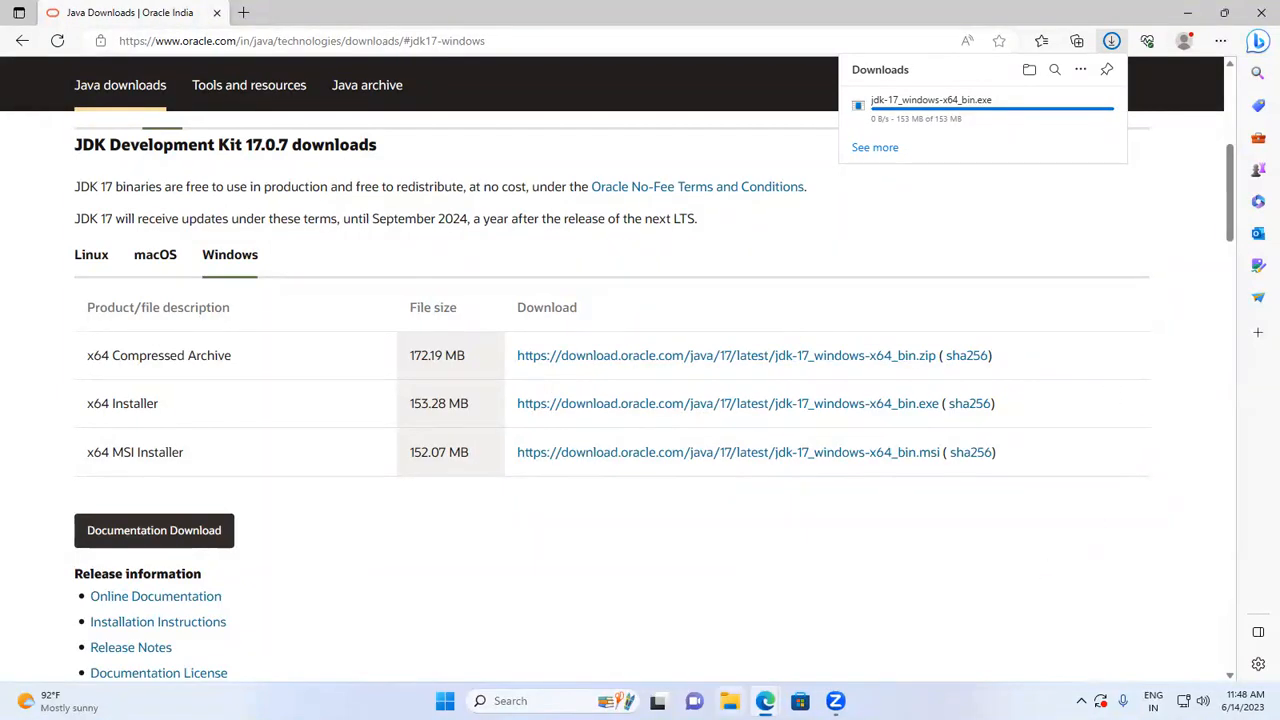
- Show the downloaded jdk-17_windows-x64_bin file in the Downloads folder and launch the installer
{"action": "left_click", "coordinate": [1112, 42]}
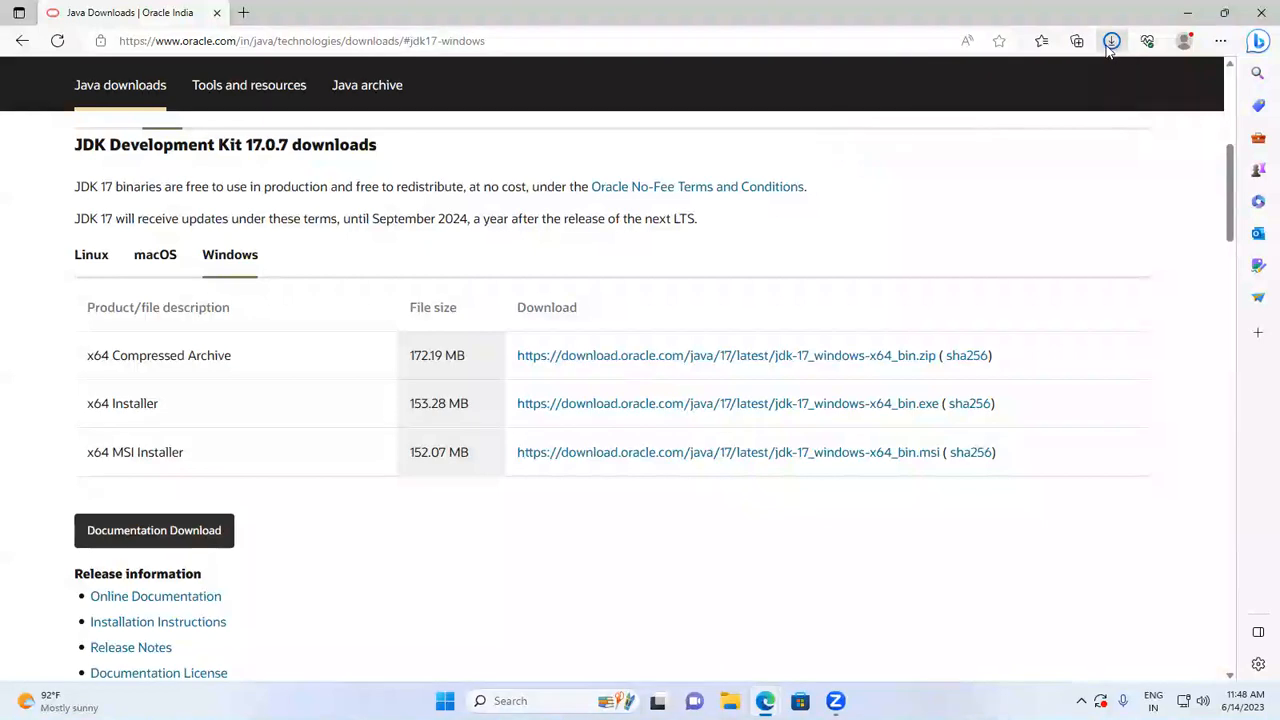
{"action": "left_click", "coordinate": [1112, 42]}
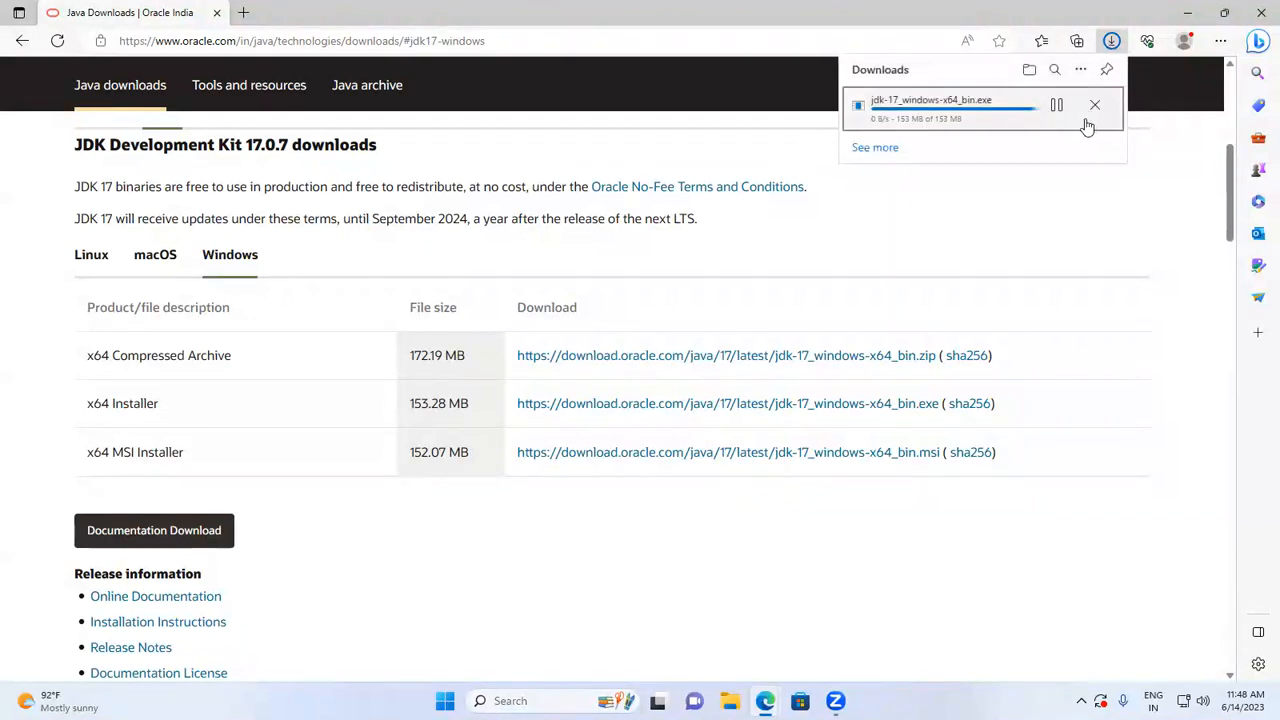
{"action": "left_click", "coordinate": [1057, 105]}
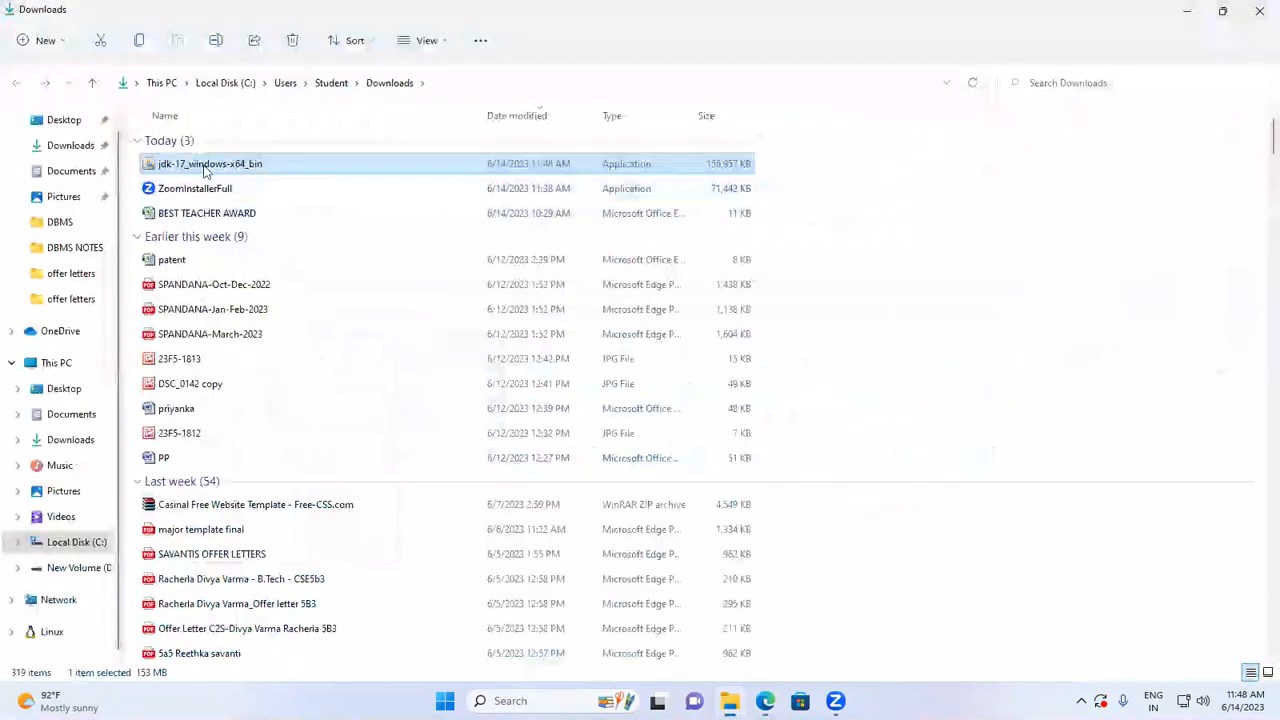
{"action": "double_click", "coordinate": [252, 168]}
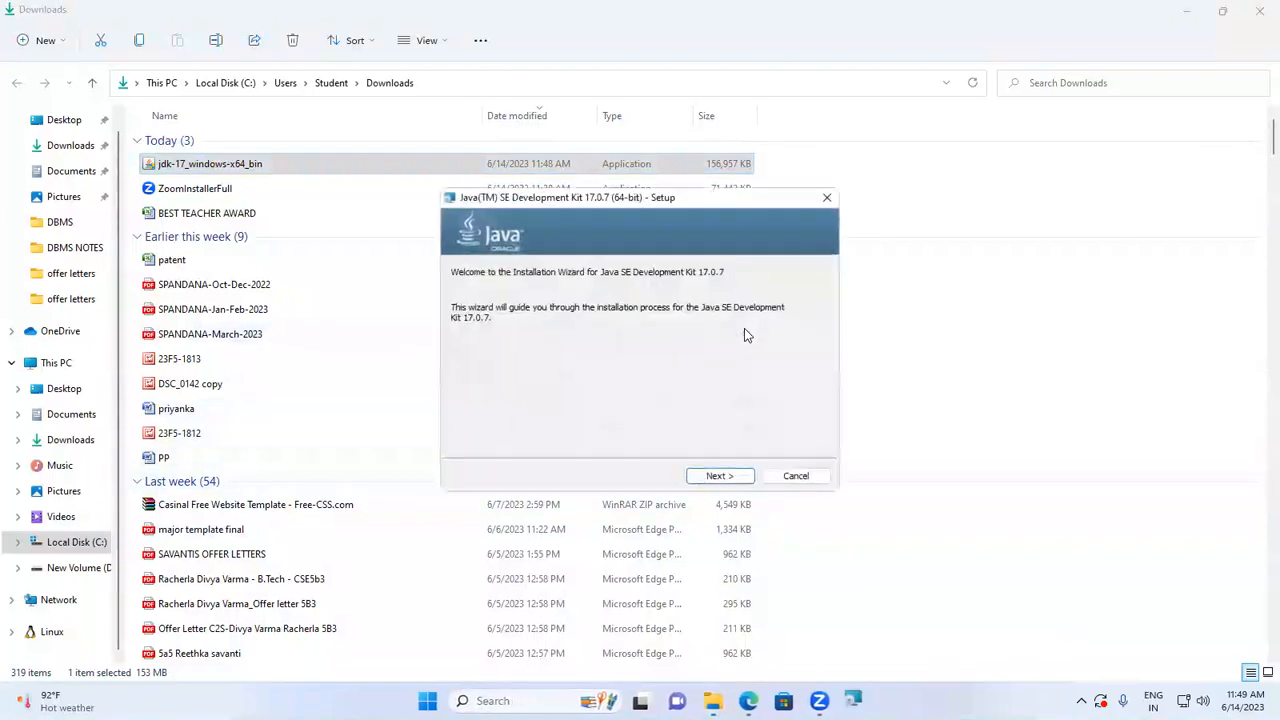
- Install Java SE Development Kit 17.0.7 to the default folder C:\Program Files\Java\jdk-17\ and close the finished setup wizard
{"action": "left_click", "coordinate": [740, 476]}
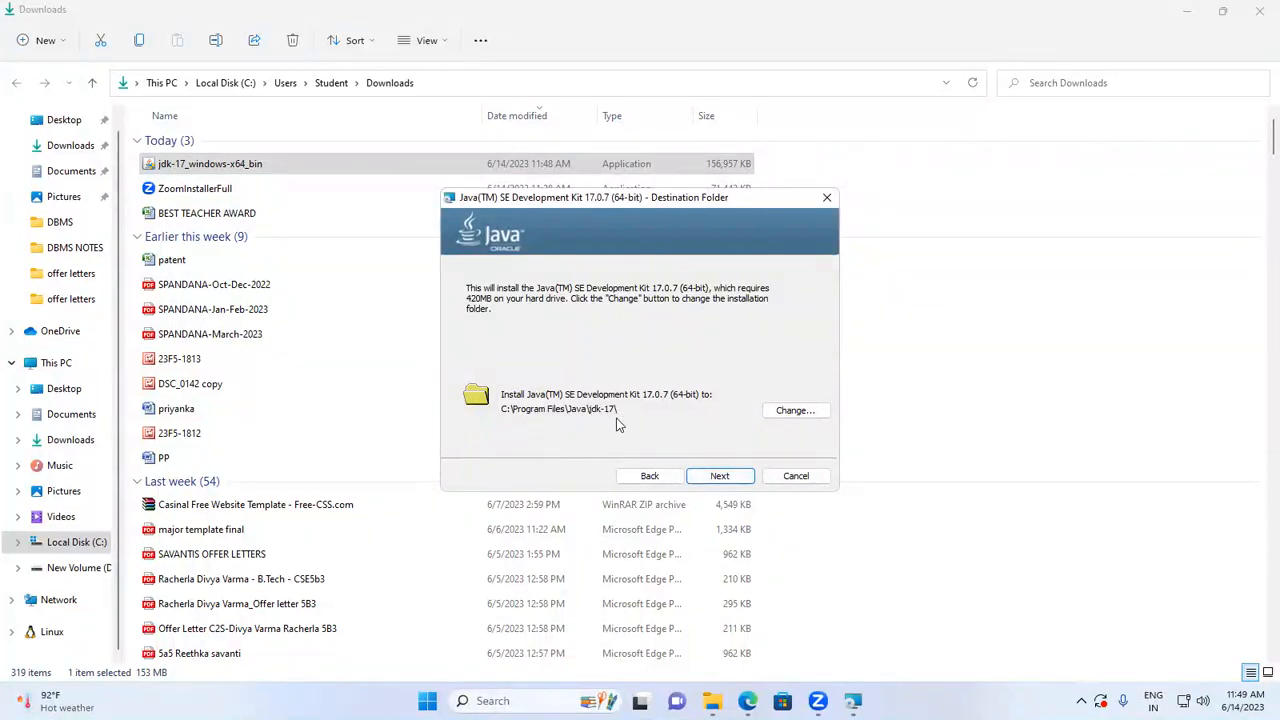
{"action": "left_click", "coordinate": [721, 476]}
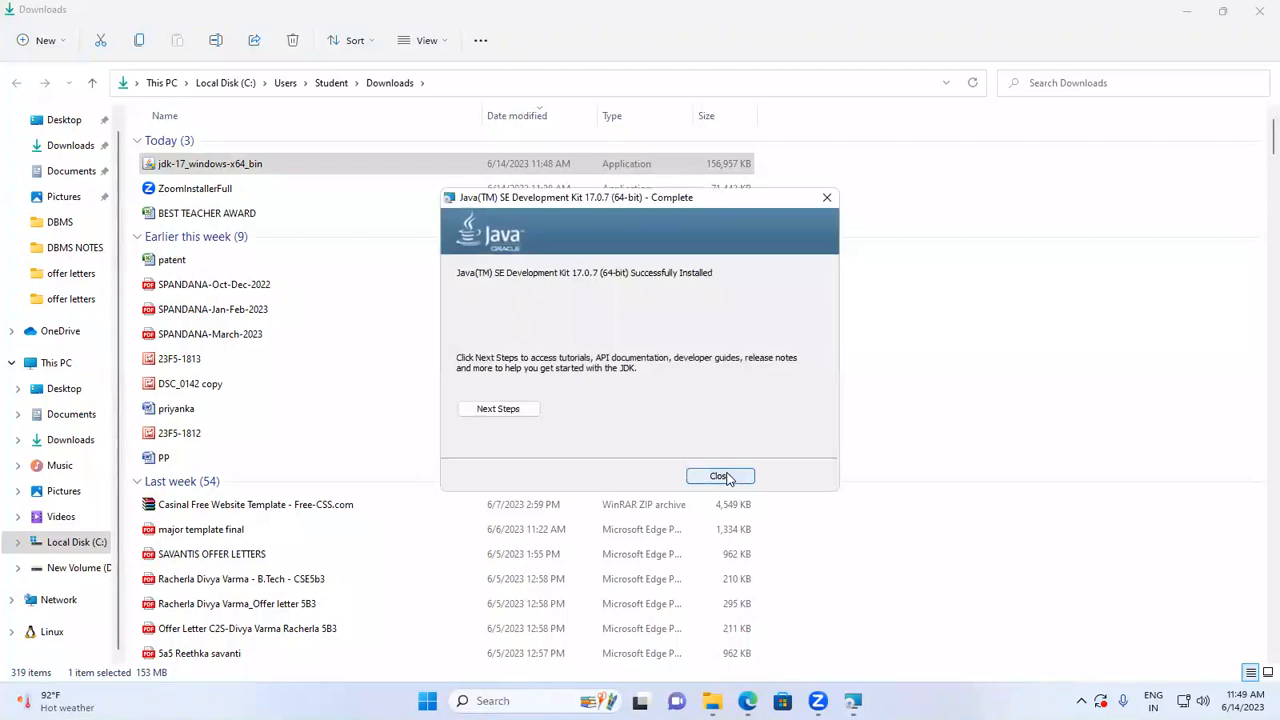
{"action": "left_click", "coordinate": [746, 480]}
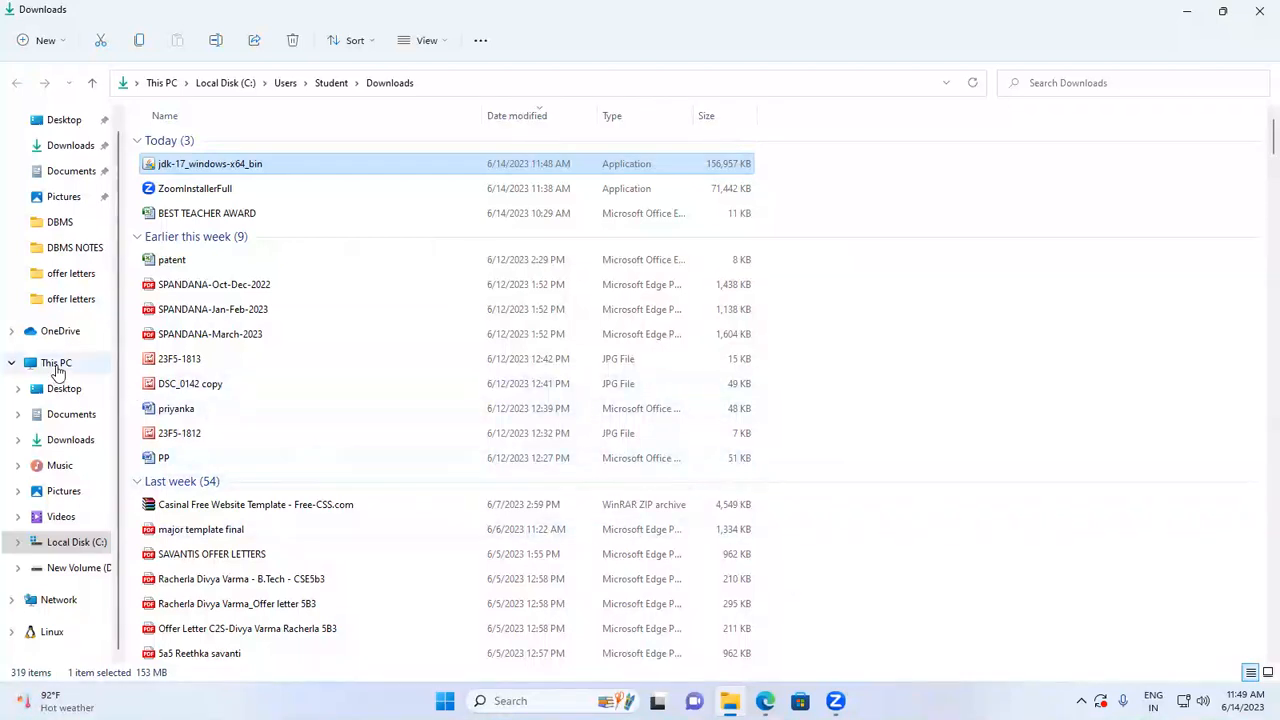
- Browse to C:\Program Files\Java\jdk-17 to inspect the installed files and return to the Java folder
{"action": "left_click", "coordinate": [57, 365]}
{"action": "double_click", "coordinate": [253, 280]}
{"action": "double_click", "coordinate": [199, 292]}
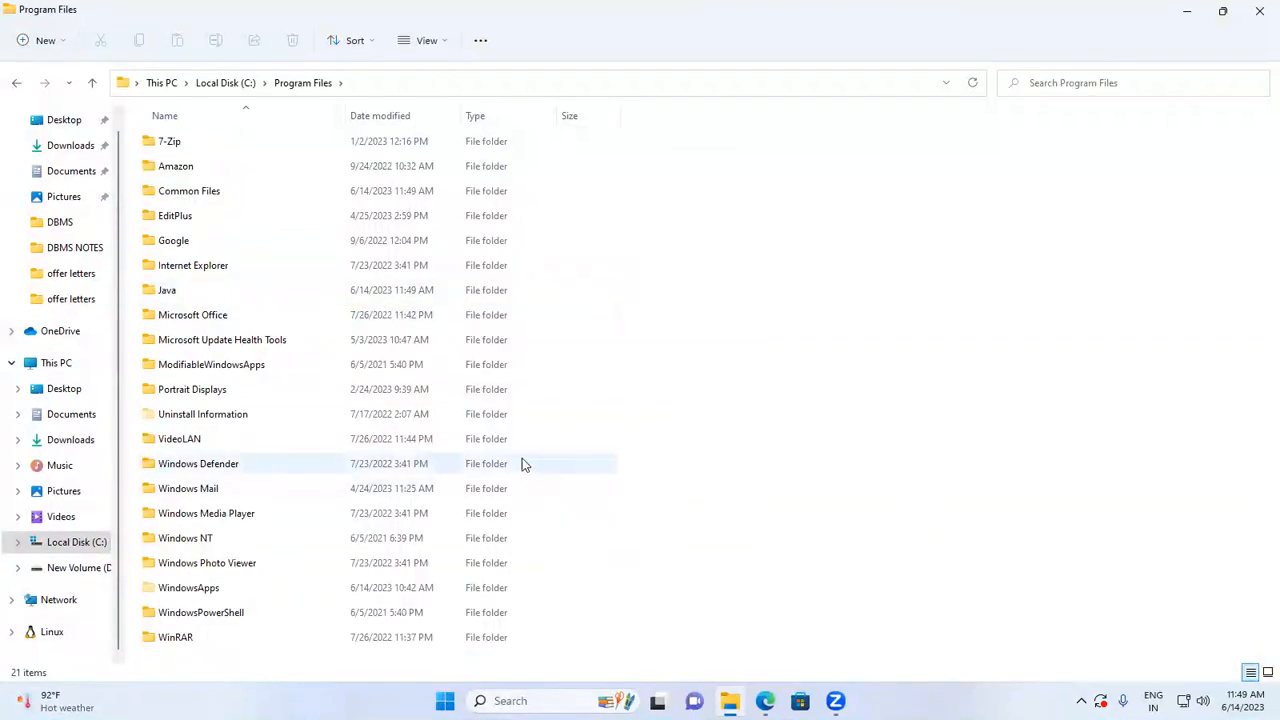
{"action": "left_click", "coordinate": [201, 297]}
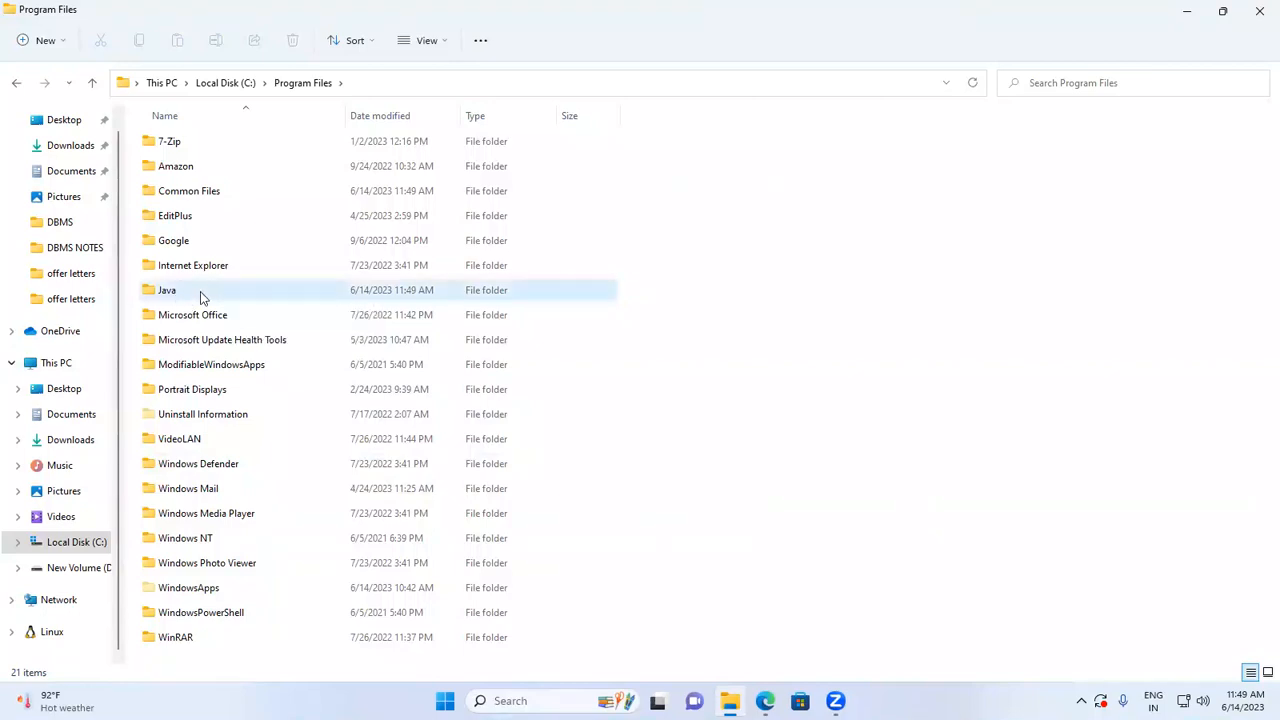
{"action": "double_click", "coordinate": [201, 297]}
{"action": "double_click", "coordinate": [183, 145]}
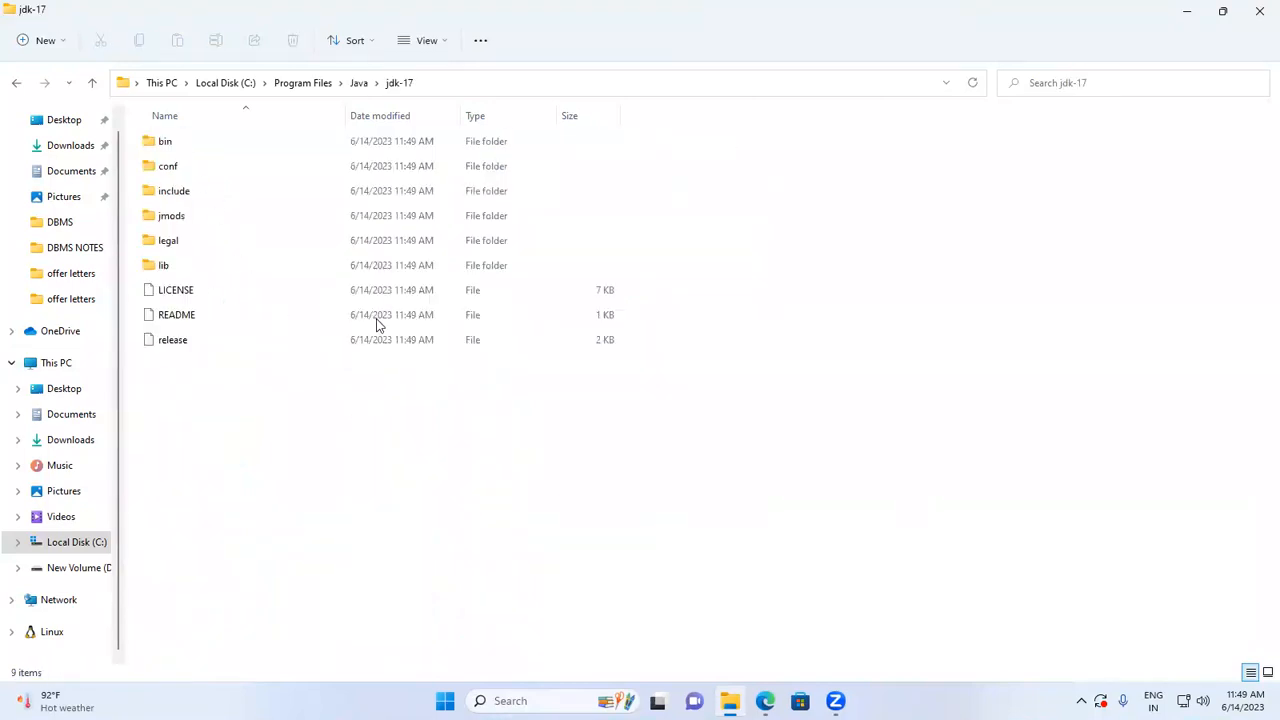
{"action": "left_click", "coordinate": [17, 84]}
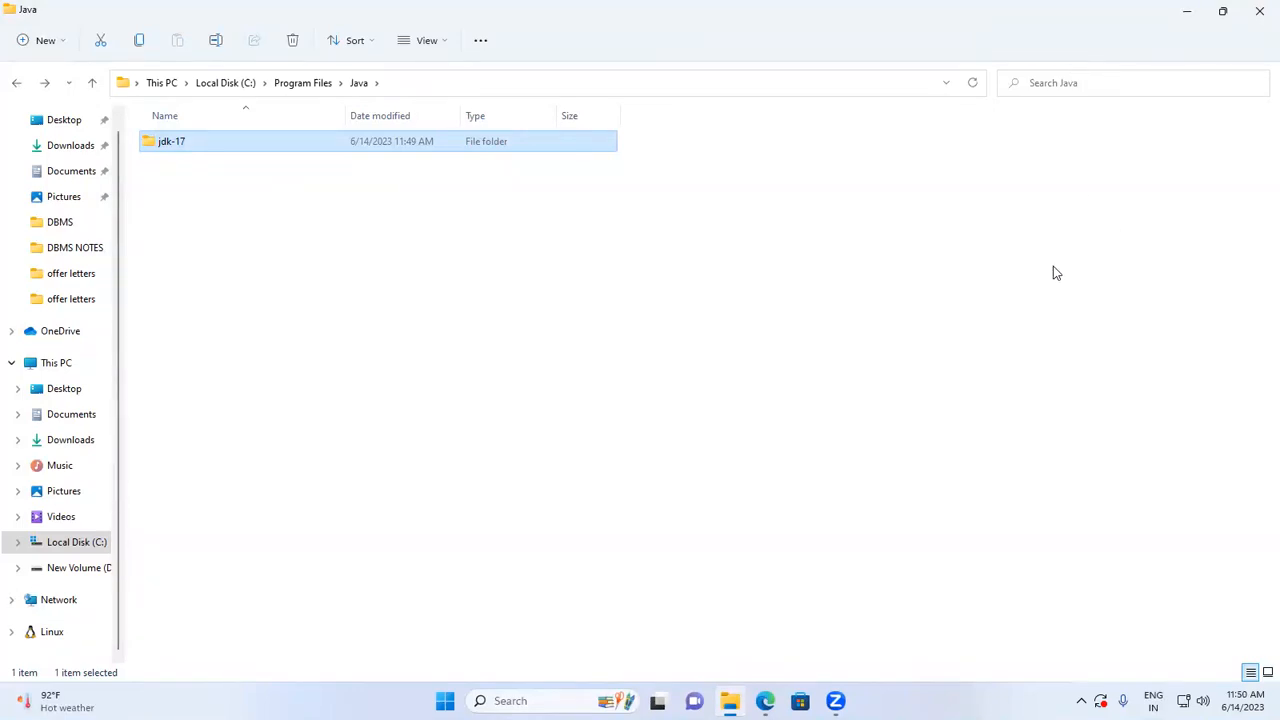
- Open a Command Prompt and run the javac and java commands to check the Java installation
{"action": "key", "text": "super"}
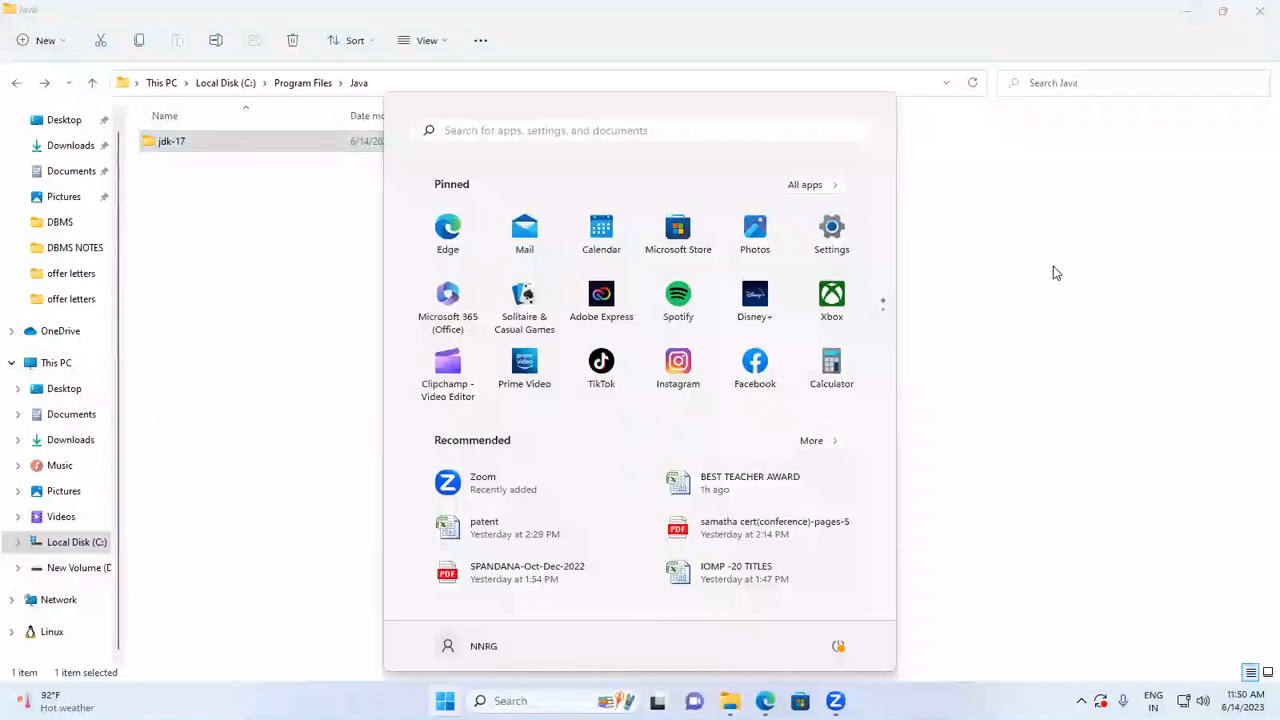
{"action": "key", "text": "super+r"}
{"action": "type", "text": "cmd"}
{"action": "key", "text": "Return"}
{"action": "type", "text": "javac"}
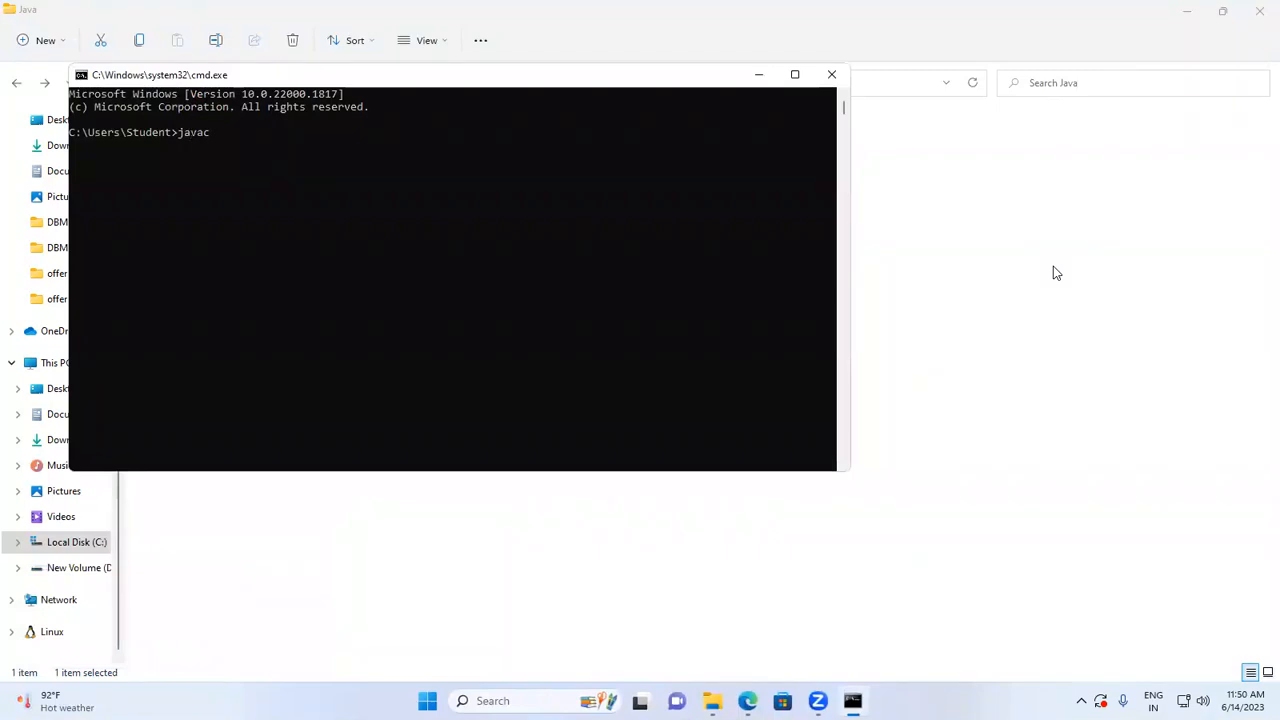
{"action": "key", "text": "Return"}
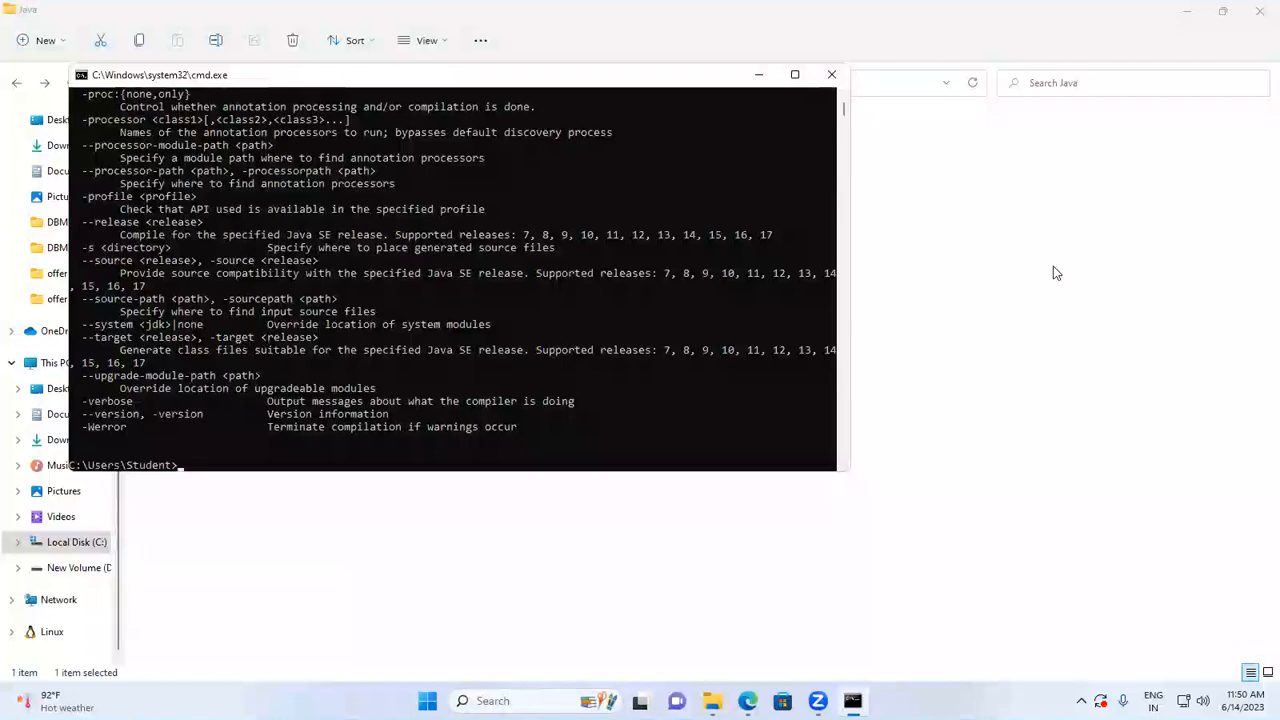
{"action": "type", "text": "java"}
{"action": "key", "text": "Return"}
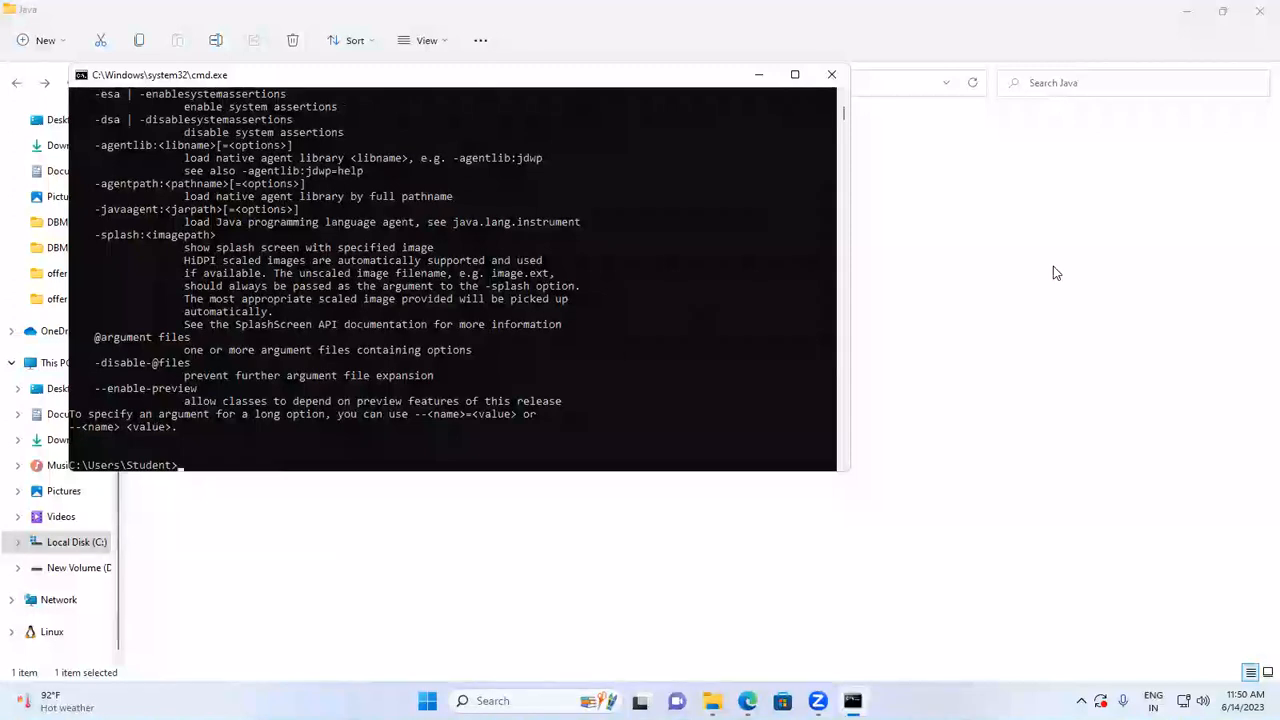